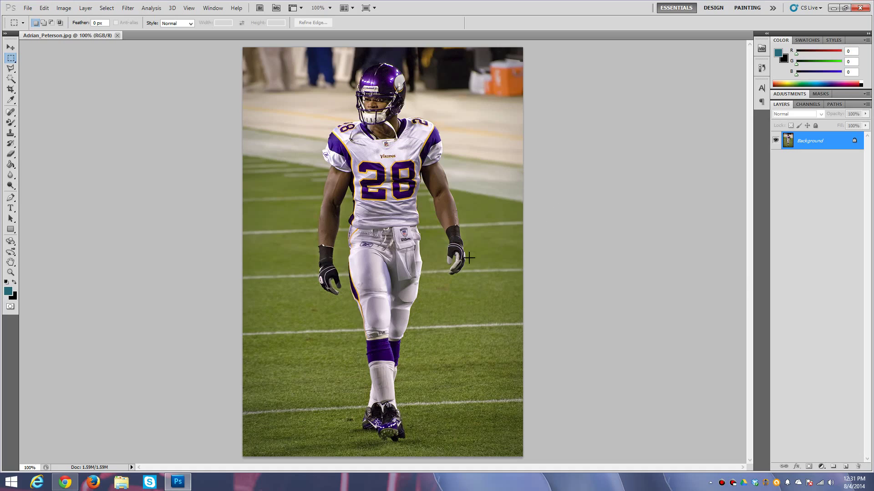
Convert the Background layer to a smart object and rasterize it into a regular layer
{"action": "right_click", "coordinate": [808, 145]}
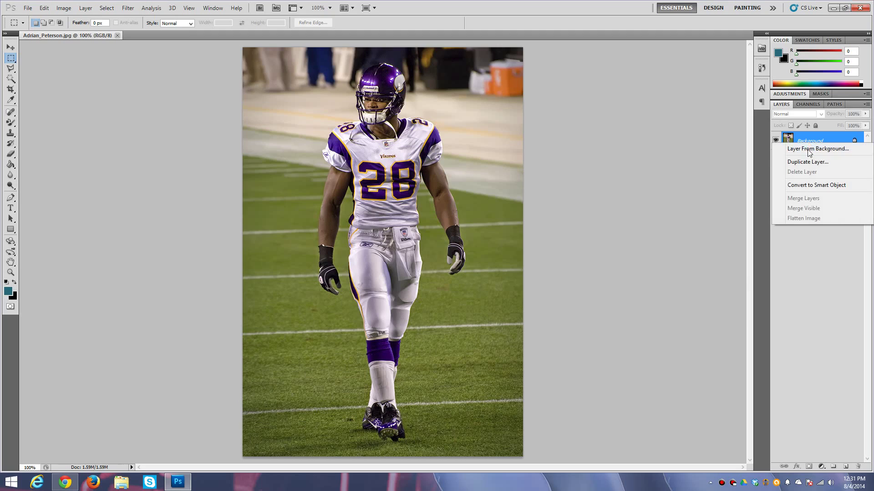
{"action": "left_click", "coordinate": [806, 187]}
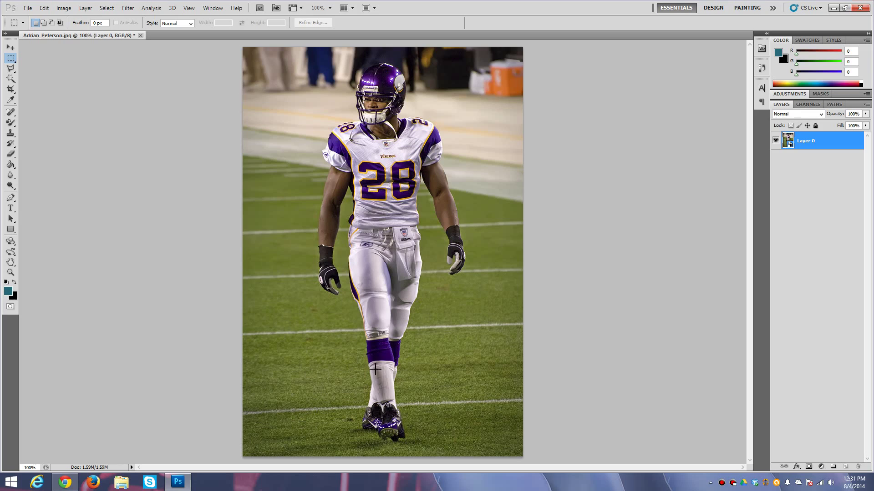
{"action": "right_click", "coordinate": [831, 143]}
{"action": "left_click", "coordinate": [805, 249]}
Use the Quick Selection tool to select the football player's head, torso, arms and legs
{"action": "left_click", "coordinate": [11, 79]}
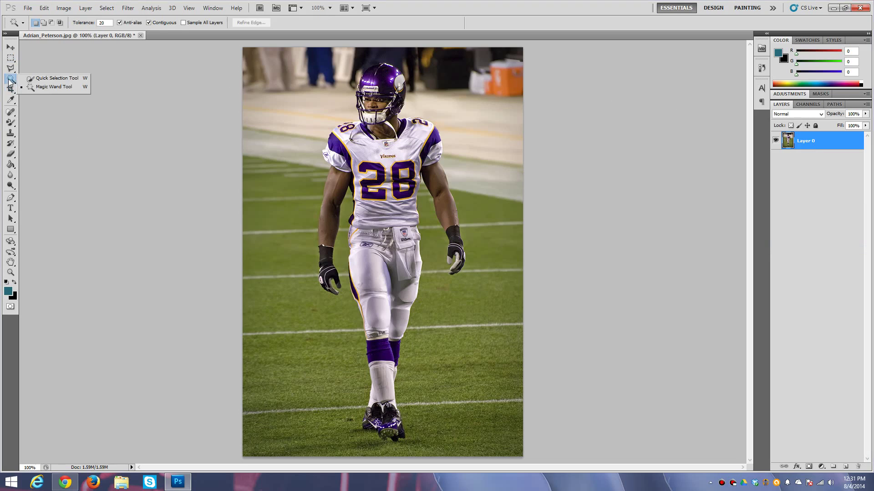
{"action": "left_click", "coordinate": [33, 82]}
{"action": "mouse_move", "coordinate": [378, 127]}
{"action": "left_mouse_down"}
{"action": "mouse_move", "coordinate": [364, 111]}
{"action": "mouse_move", "coordinate": [367, 85]}
{"action": "mouse_move", "coordinate": [394, 72]}
{"action": "mouse_move", "coordinate": [407, 99]}
{"action": "mouse_move", "coordinate": [408, 91]}
{"action": "mouse_move", "coordinate": [388, 148]}
{"action": "mouse_move", "coordinate": [418, 133]}
{"action": "mouse_move", "coordinate": [414, 125]}
{"action": "mouse_move", "coordinate": [432, 124]}
{"action": "mouse_move", "coordinate": [459, 272]}
{"action": "mouse_move", "coordinate": [466, 248]}
{"action": "left_mouse_up"}
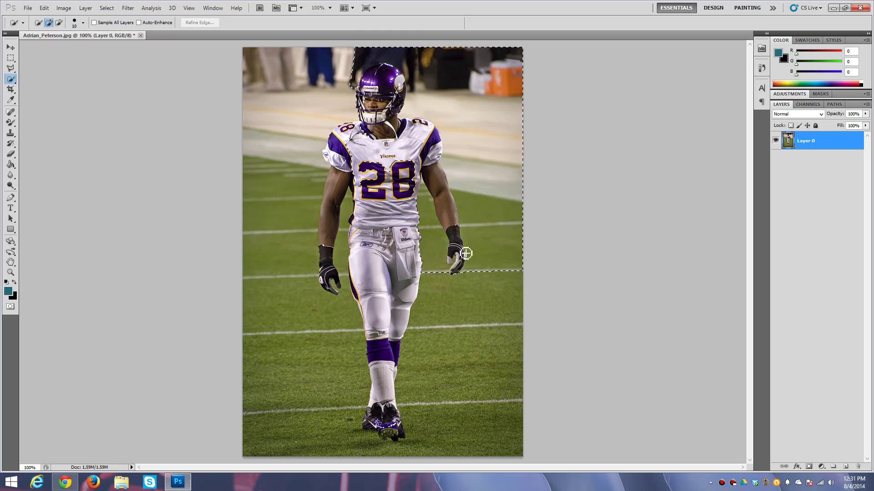
{"action": "mouse_move", "coordinate": [390, 178]}
{"action": "left_mouse_down"}
{"action": "mouse_move", "coordinate": [400, 169]}
{"action": "mouse_move", "coordinate": [359, 214]}
{"action": "mouse_move", "coordinate": [363, 129]}
{"action": "left_mouse_up"}
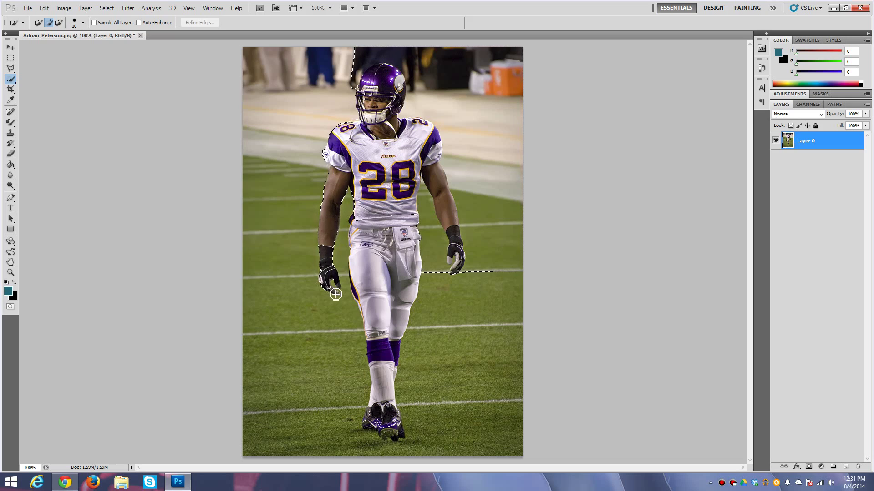
{"action": "left_click_drag", "start_coordinate": [344, 290], "coordinate": [345, 291]}
{"action": "mouse_move", "coordinate": [371, 243]}
{"action": "left_mouse_down"}
{"action": "mouse_move", "coordinate": [356, 228]}
{"action": "mouse_move", "coordinate": [382, 400]}
{"action": "mouse_move", "coordinate": [367, 429]}
{"action": "mouse_move", "coordinate": [371, 422]}
{"action": "mouse_move", "coordinate": [391, 442]}
{"action": "mouse_move", "coordinate": [404, 429]}
{"action": "mouse_move", "coordinate": [399, 368]}
{"action": "mouse_move", "coordinate": [411, 242]}
{"action": "left_mouse_up"}
{"action": "left_click_drag", "start_coordinate": [428, 275], "coordinate": [435, 247]}
{"action": "mouse_move", "coordinate": [426, 198]}
{"action": "left_mouse_down"}
{"action": "mouse_move", "coordinate": [423, 241]}
{"action": "mouse_move", "coordinate": [423, 215]}
{"action": "left_mouse_up"}
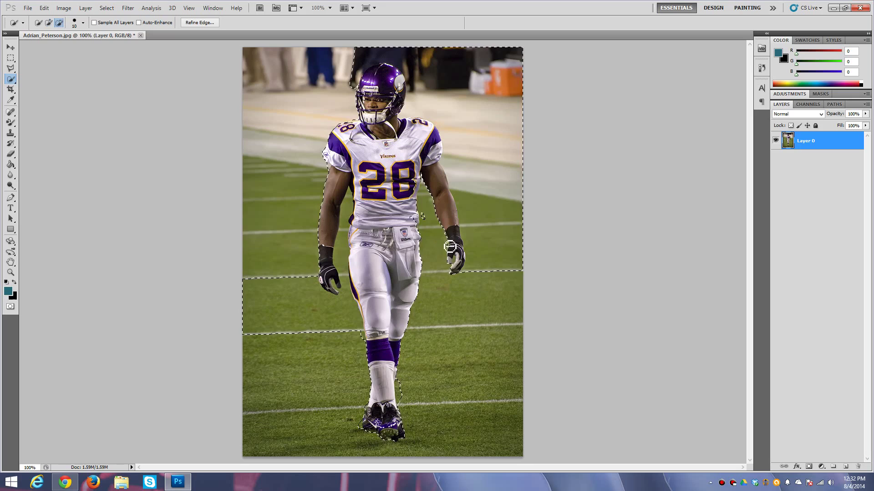
Subtract the field and sideline background beside and above the player from the selection
{"action": "key", "text": "alt"}
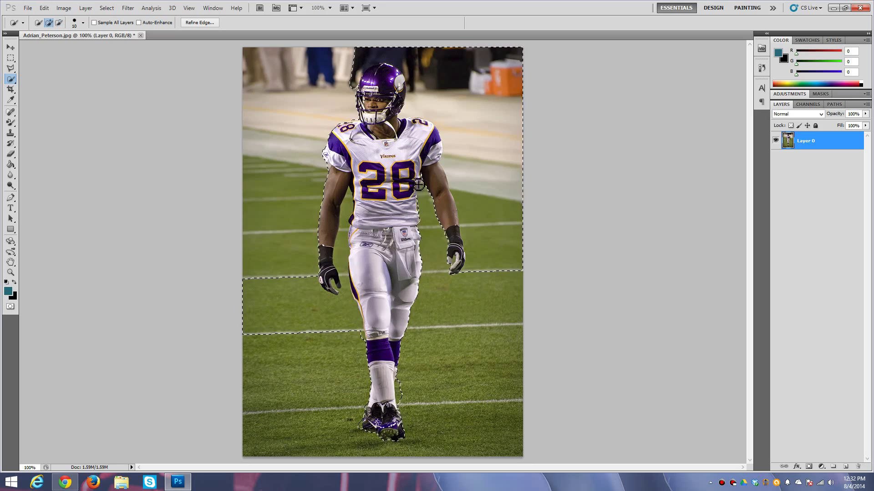
{"action": "left_click_drag", "start_coordinate": [492, 297], "coordinate": [492, 244]}
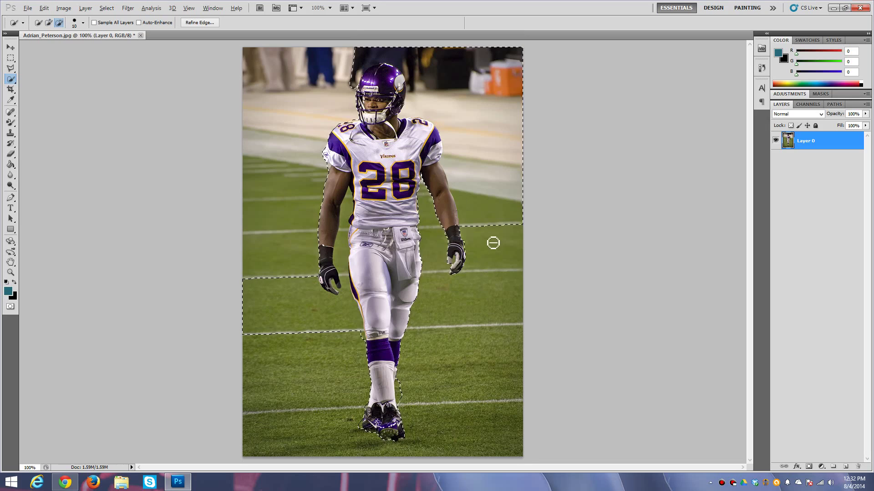
{"action": "left_click_drag", "start_coordinate": [470, 167], "coordinate": [468, 160]}
{"action": "mouse_move", "coordinate": [465, 119]}
{"action": "left_mouse_down"}
{"action": "mouse_move", "coordinate": [462, 94]}
{"action": "mouse_move", "coordinate": [443, 98]}
{"action": "left_mouse_up"}
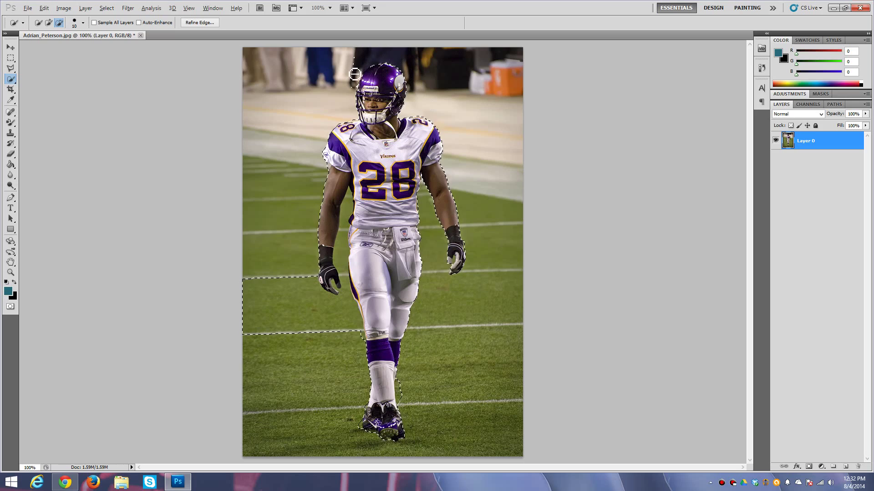
{"action": "key", "text": "alt"}
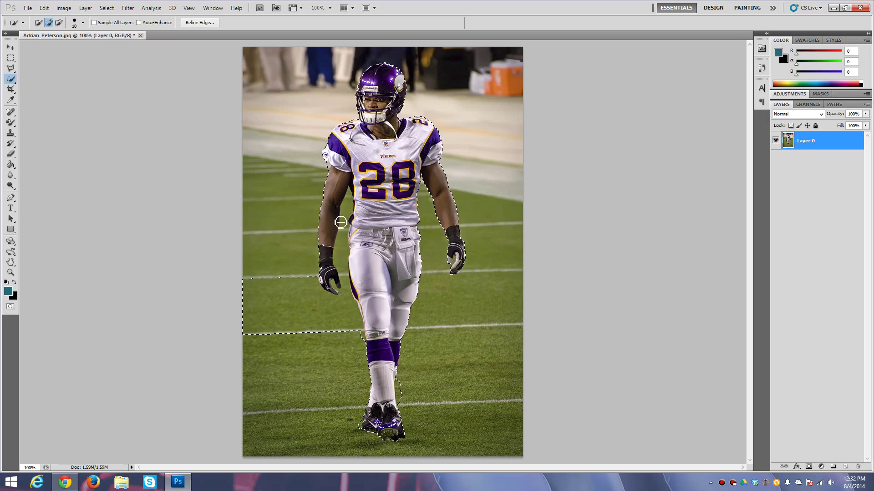
Subtract the strip of grass at the image's left and the stray grass around the legs from the selection
{"action": "left_click_drag", "start_coordinate": [305, 320], "coordinate": [322, 333]}
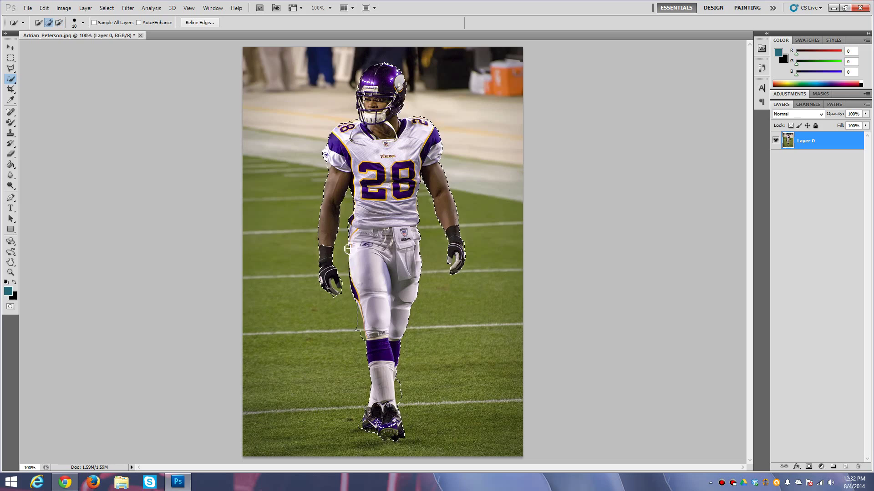
{"action": "key", "text": "alt"}
{"action": "key", "text": "alt"}
{"action": "key", "text": "alt"}
{"action": "key", "text": "alt"}
{"action": "left_click_drag", "start_coordinate": [401, 382], "coordinate": [399, 403]}
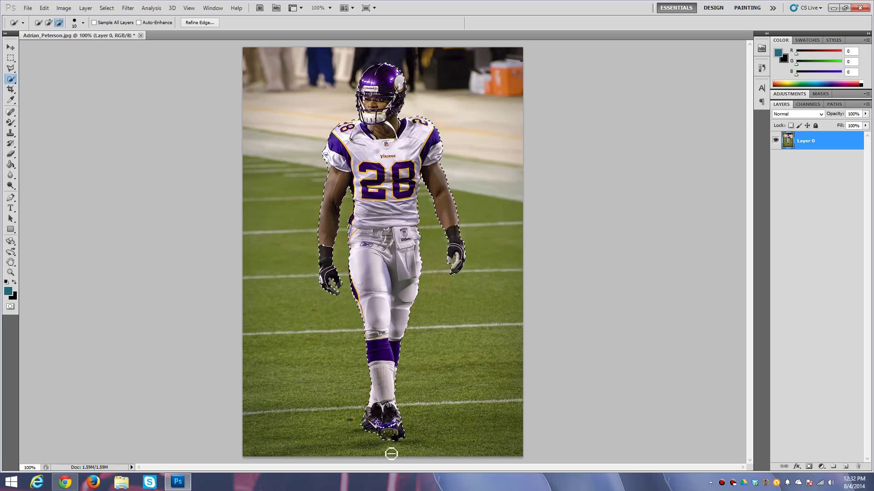
Copy the selected player to a new layer and check the cutout by briefly hiding the original layer
{"action": "key", "text": "ctrl+j"}
{"action": "left_click", "coordinate": [774, 158]}
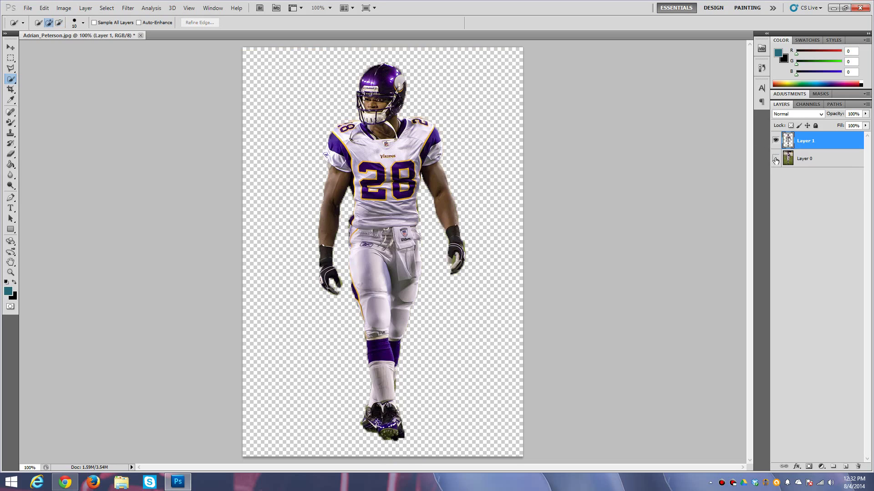
{"action": "left_click", "coordinate": [775, 159]}
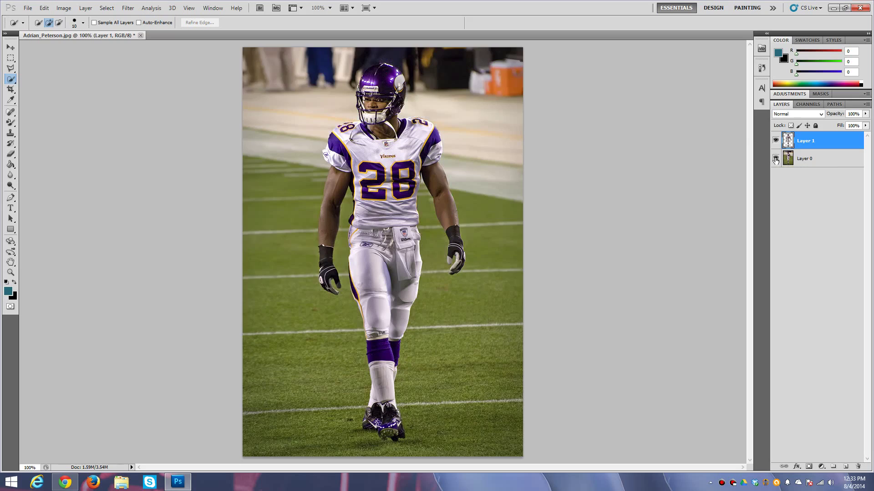
Add a drop shadow with 50% opacity to the player cutout layer
{"action": "left_click", "coordinate": [804, 162]}
{"action": "left_click", "coordinate": [809, 143]}
{"action": "right_click", "coordinate": [809, 142]}
{"action": "left_click", "coordinate": [796, 157]}
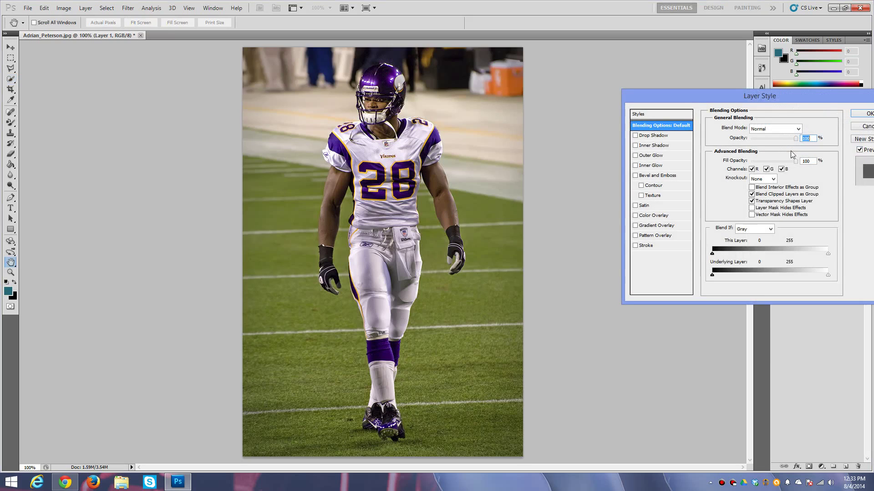
{"action": "left_click_drag", "start_coordinate": [767, 95], "coordinate": [615, 80]}
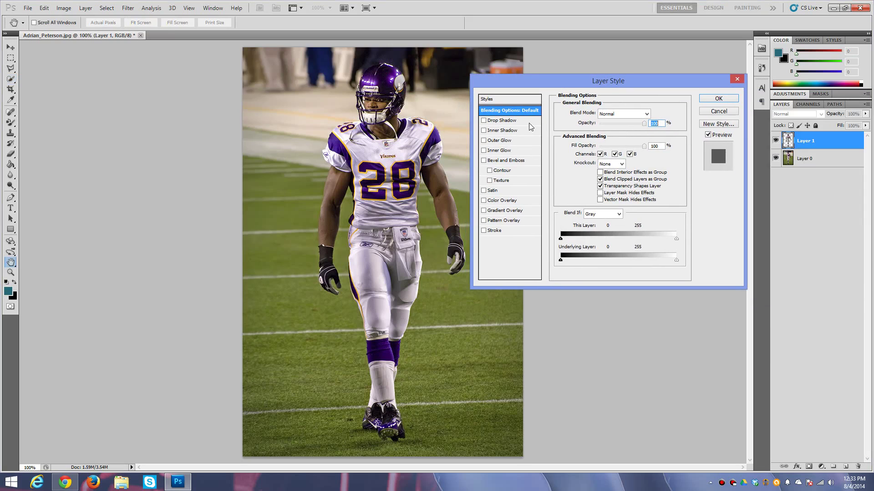
{"action": "left_click", "coordinate": [501, 121]}
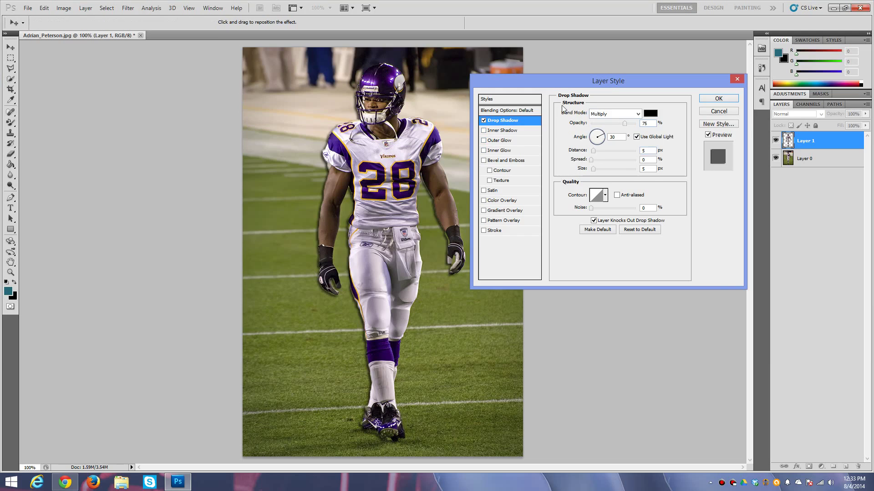
{"action": "double_click", "coordinate": [645, 123]}
{"action": "type", "text": "5"}
{"action": "left_click", "coordinate": [718, 98]}
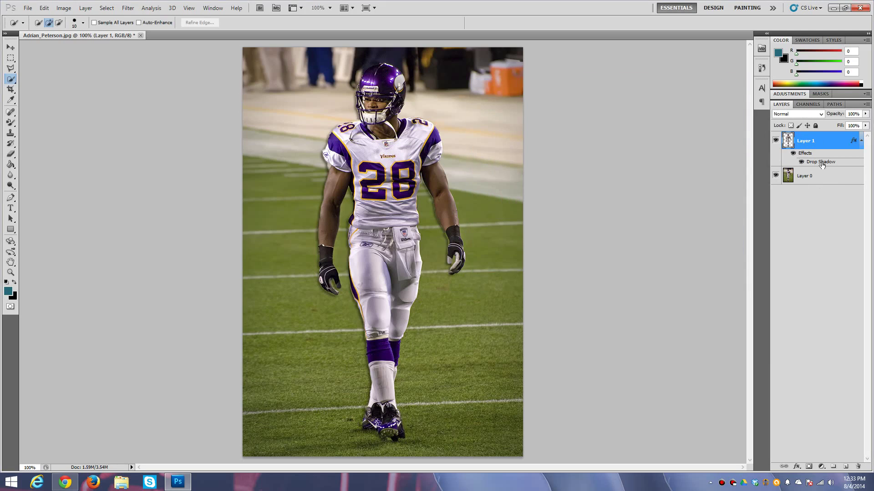
Separate the cutout's drop shadow effect into its own layer and select that shadow layer
{"action": "right_click", "coordinate": [812, 165]}
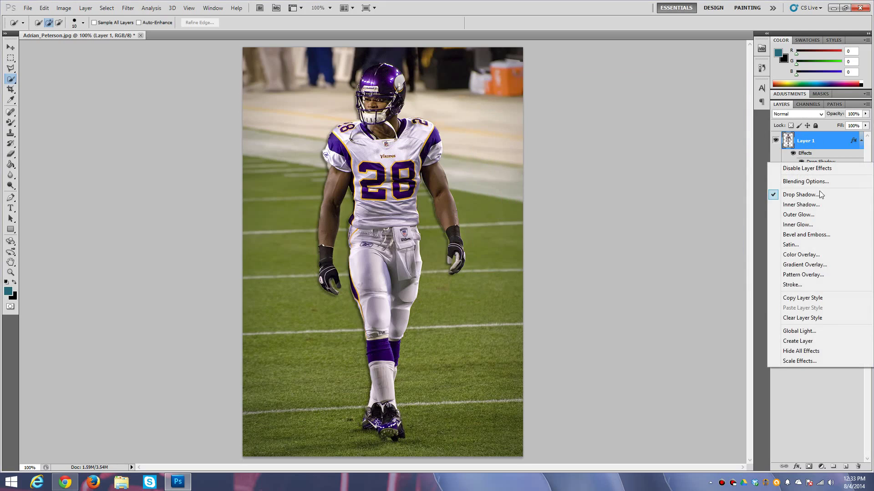
{"action": "left_click", "coordinate": [804, 342]}
{"action": "left_click", "coordinate": [815, 157]}
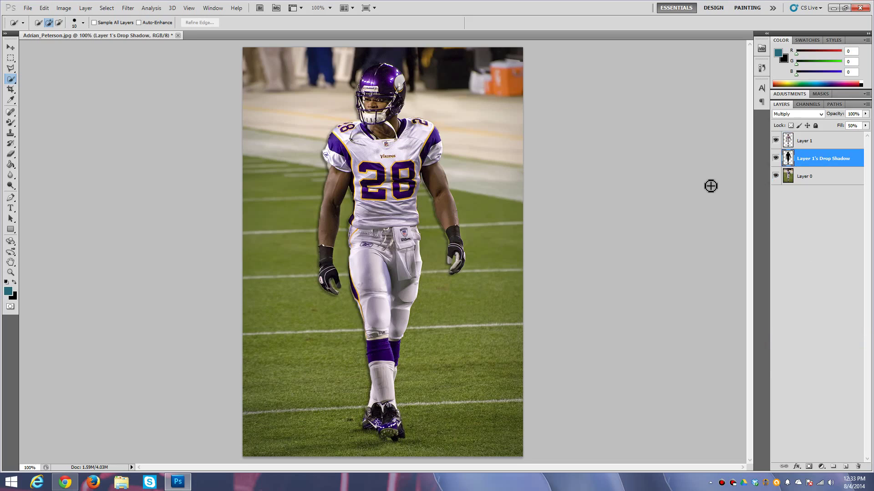
Free-transform the shadow to about 49% height and 89% width, skewing it about 25° so it falls to the player's left in the image
{"action": "key", "text": "ctrl+t"}
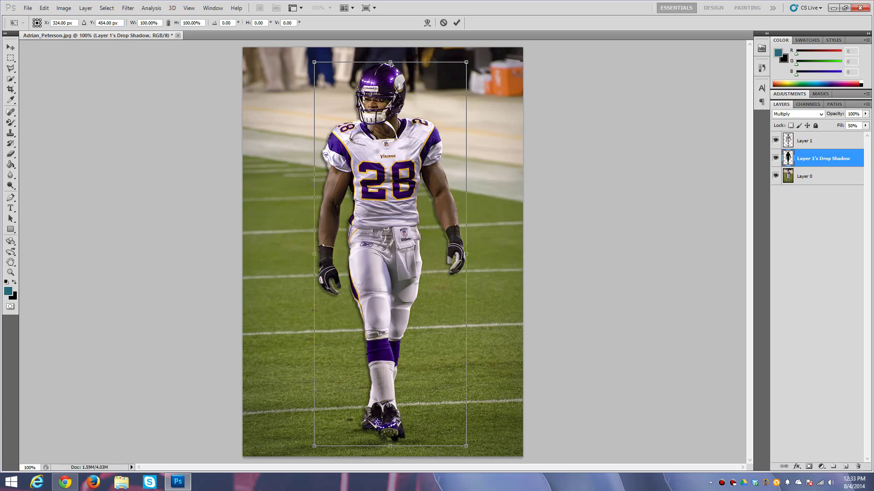
{"action": "left_click_drag", "start_coordinate": [390, 63], "coordinate": [324, 251]}
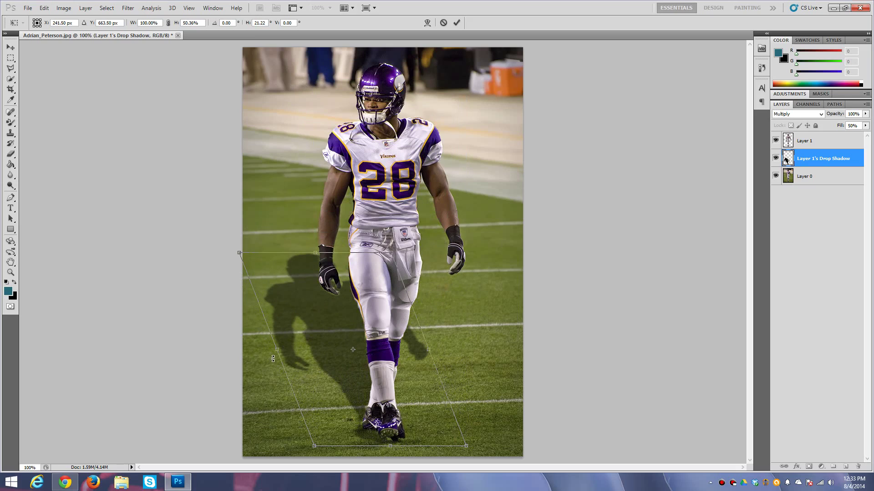
{"action": "left_click_drag", "start_coordinate": [277, 349], "coordinate": [294, 349]}
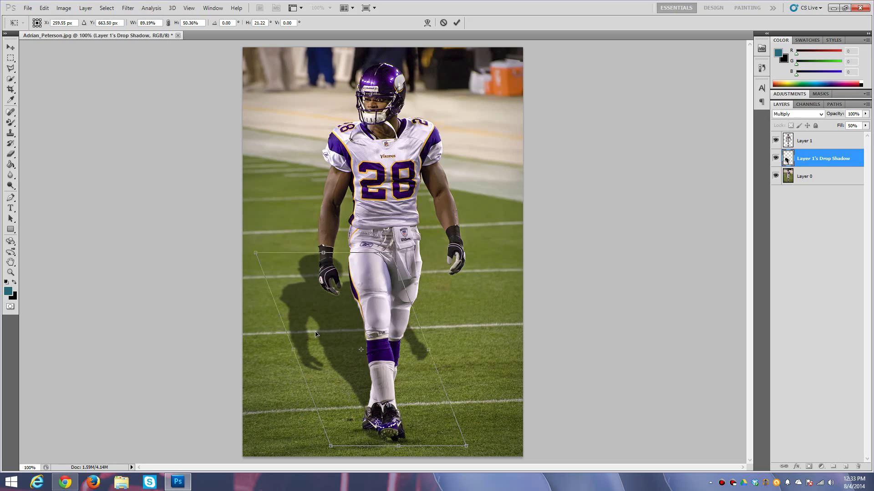
{"action": "left_click_drag", "start_coordinate": [323, 253], "coordinate": [310, 258]}
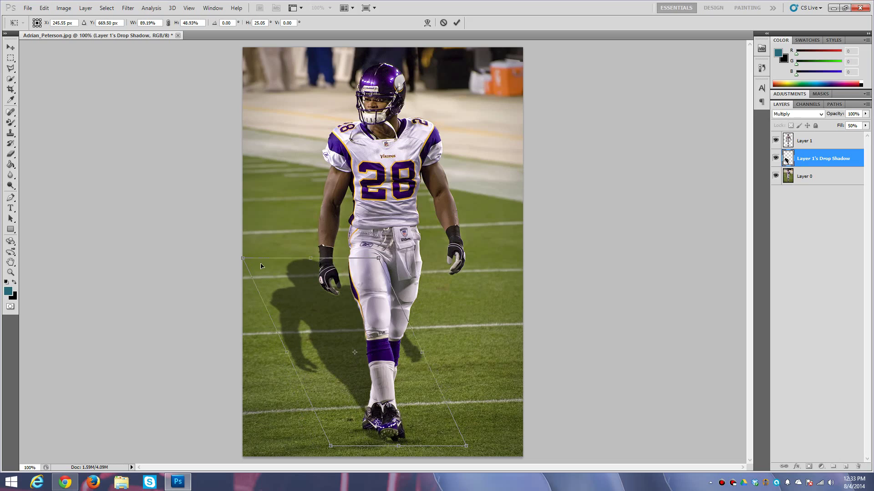
Lower the shadow's upper corners to flatten it further, shift it to meet the player's feet, and apply the transform
{"action": "left_click_drag", "start_coordinate": [240, 261], "coordinate": [241, 294]}
{"action": "left_click_drag", "start_coordinate": [378, 259], "coordinate": [364, 284]}
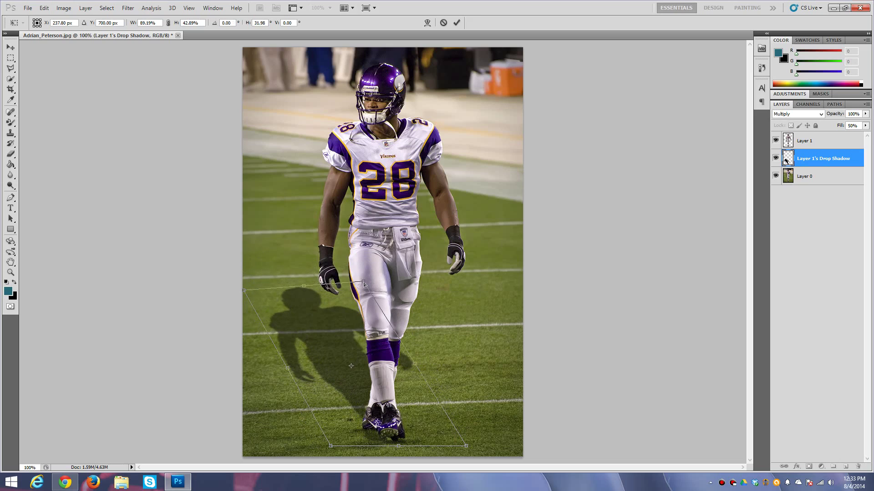
{"action": "left_click_drag", "start_coordinate": [342, 340], "coordinate": [334, 333]}
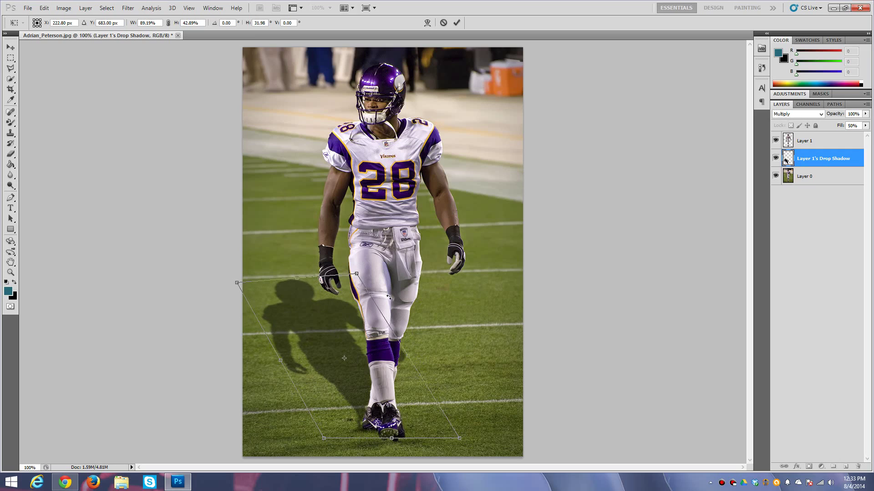
{"action": "key", "text": "Return"}
{"action": "key", "text": "w"}
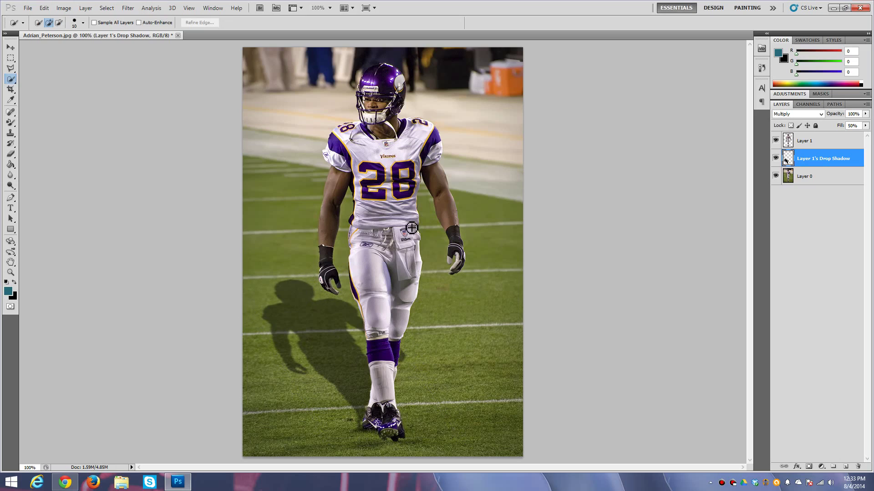
Apply a Gaussian Blur with a 1.0-pixel radius to the shadow layer
{"action": "left_click", "coordinate": [818, 165]}
{"action": "left_click", "coordinate": [132, 8]}
{"action": "mouse_move", "coordinate": [152, 90]}
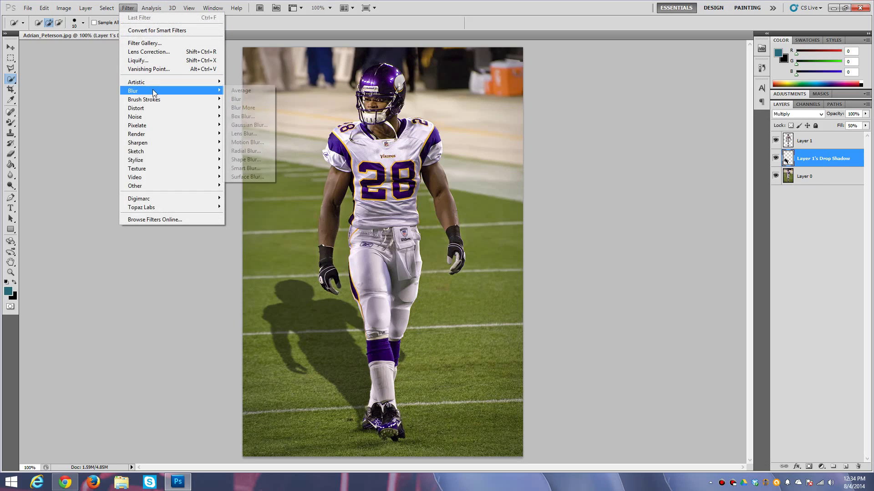
{"action": "left_click", "coordinate": [259, 126]}
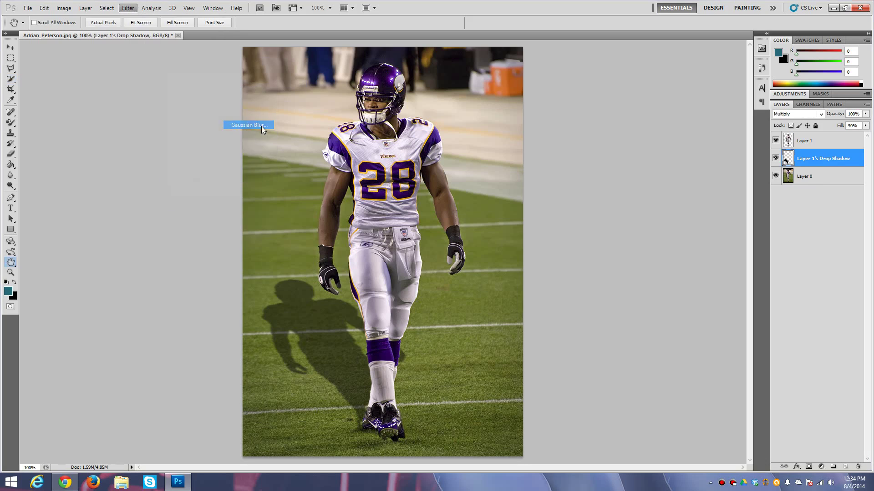
{"action": "left_click_drag", "start_coordinate": [235, 68], "coordinate": [605, 72]}
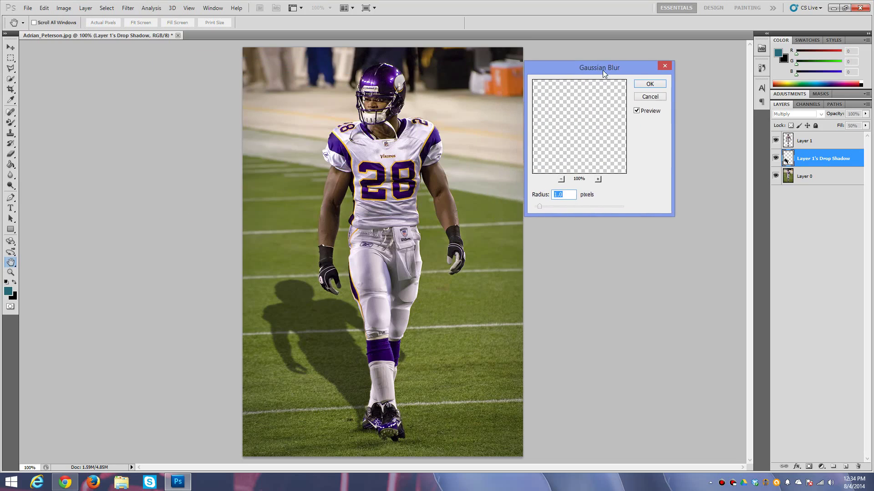
{"action": "left_click", "coordinate": [651, 83]}
{"action": "key", "text": "w"}
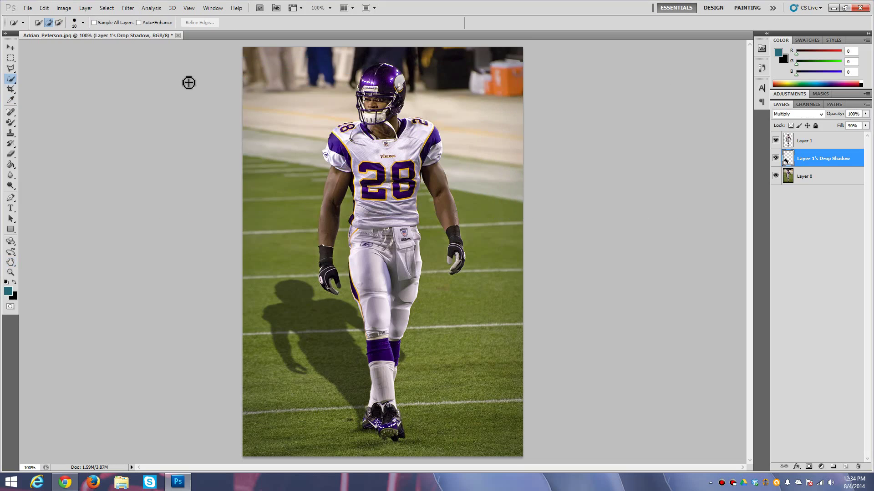
Apply a stronger Gaussian Blur of about 6.1 pixels to the shadow, comparing it by undoing and redoing the blur
{"action": "left_click", "coordinate": [128, 8]}
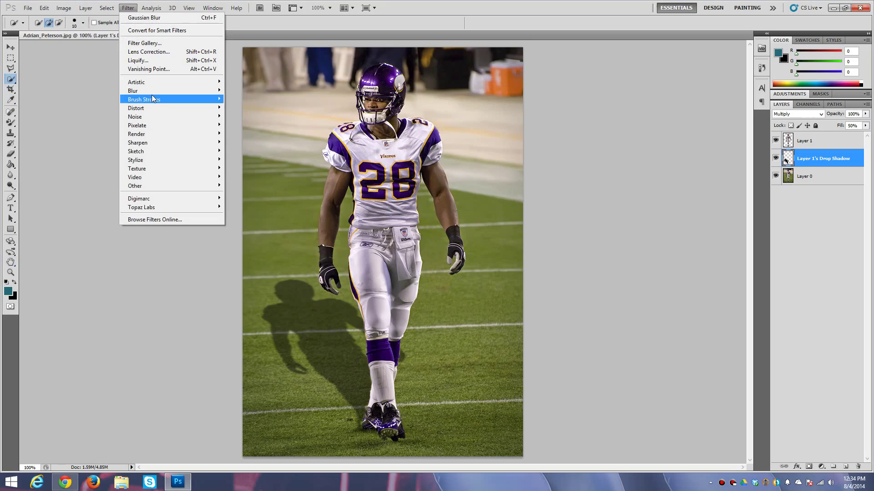
{"action": "mouse_move", "coordinate": [156, 95]}
{"action": "left_click", "coordinate": [248, 124]}
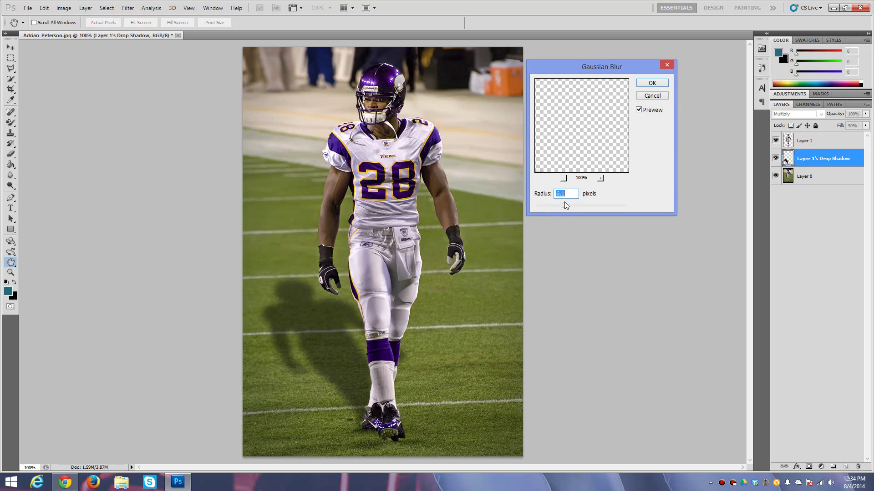
{"action": "mouse_move", "coordinate": [563, 203]}
{"action": "left_mouse_down"}
{"action": "mouse_move", "coordinate": [589, 201]}
{"action": "mouse_move", "coordinate": [569, 208]}
{"action": "left_mouse_up"}
{"action": "left_click", "coordinate": [652, 83]}
{"action": "key", "text": "ctrl+z"}
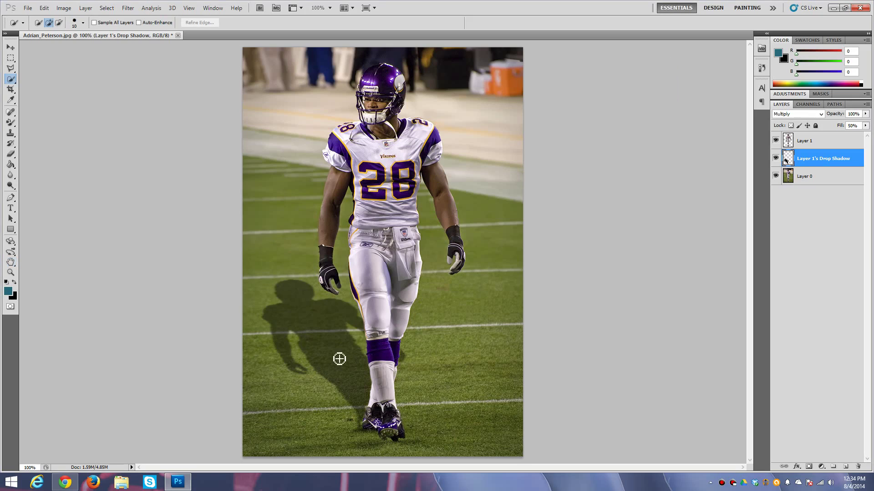
{"action": "key", "text": "ctrl+z"}
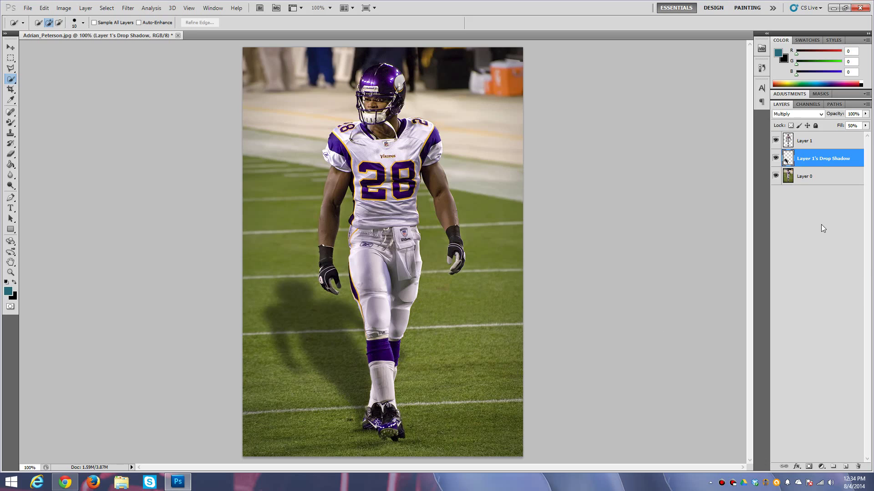
Place the Lighting Effect image from the desktop into the document and stretch its height to about 28.13% so it covers the whole canvas
{"action": "left_click", "coordinate": [834, 9]}
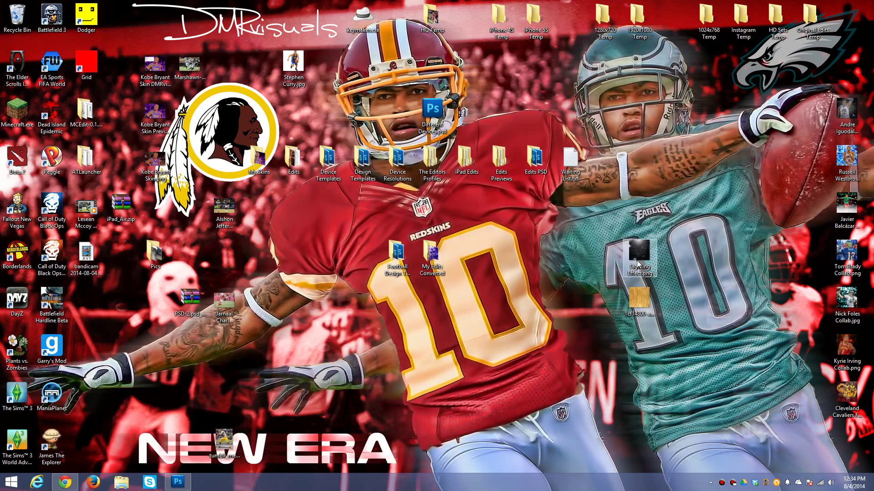
{"action": "left_click", "coordinate": [178, 482]}
{"action": "left_click_drag", "start_coordinate": [381, 272], "coordinate": [382, 268]}
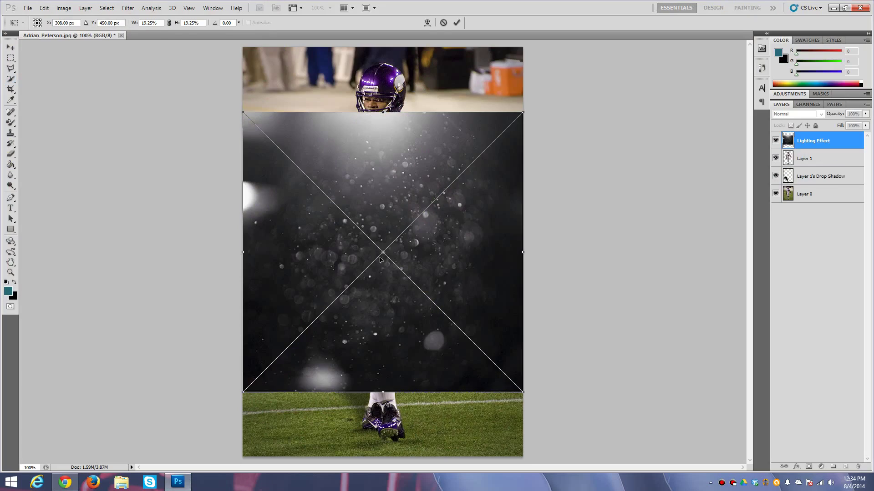
{"action": "left_click_drag", "start_coordinate": [387, 97], "coordinate": [395, 56]}
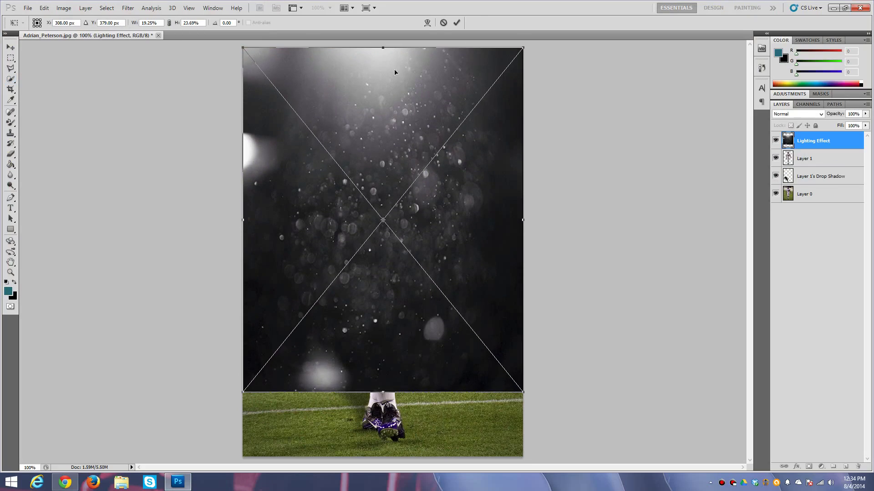
{"action": "left_click_drag", "start_coordinate": [381, 414], "coordinate": [380, 457]}
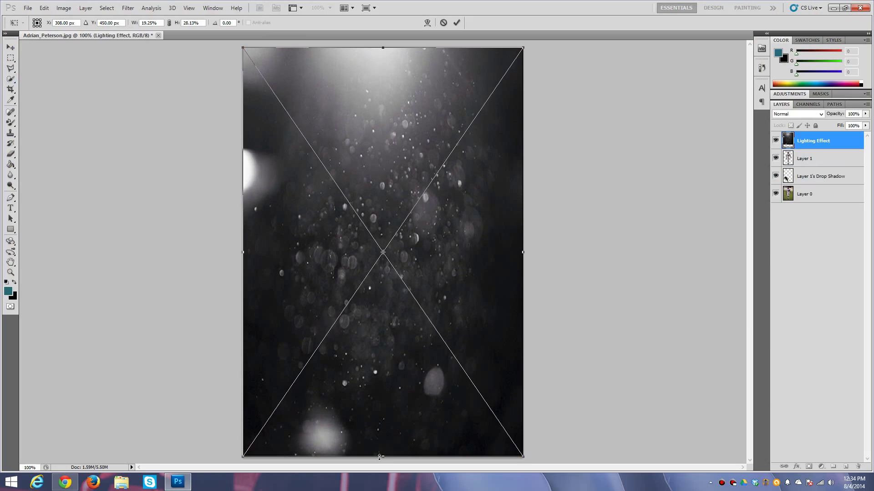
{"action": "key", "text": "Return"}
Move the Lighting Effect layer directly beneath the drop shadow layer, try Overlay blending, and settle on Soft Light
{"action": "left_click_drag", "start_coordinate": [838, 148], "coordinate": [834, 185]}
{"action": "left_click", "coordinate": [799, 114]}
{"action": "left_click", "coordinate": [788, 234]}
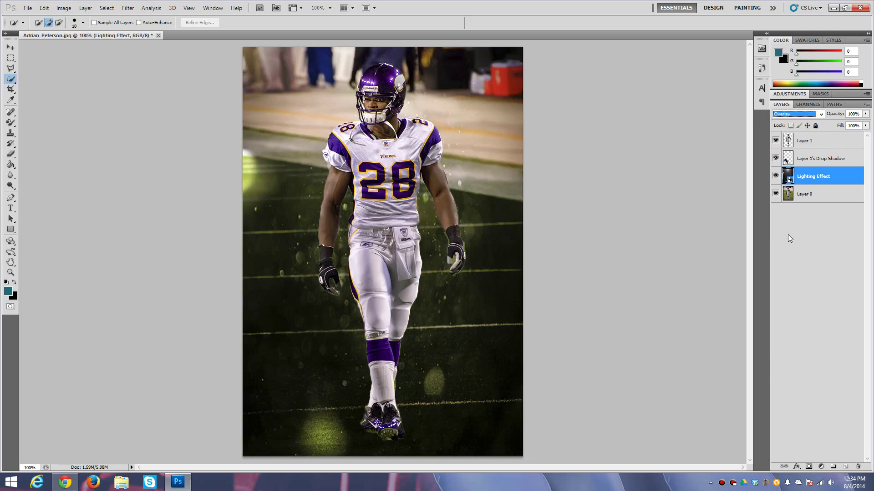
{"action": "left_click", "coordinate": [798, 114]}
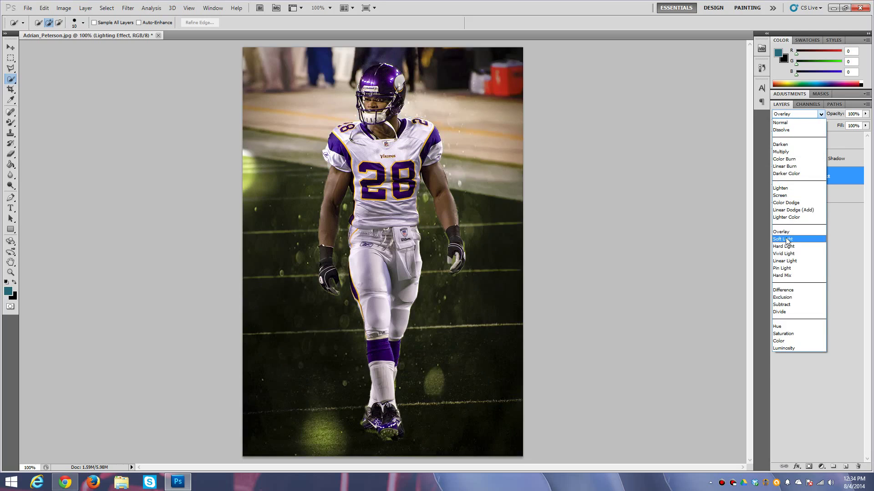
{"action": "left_click", "coordinate": [786, 239]}
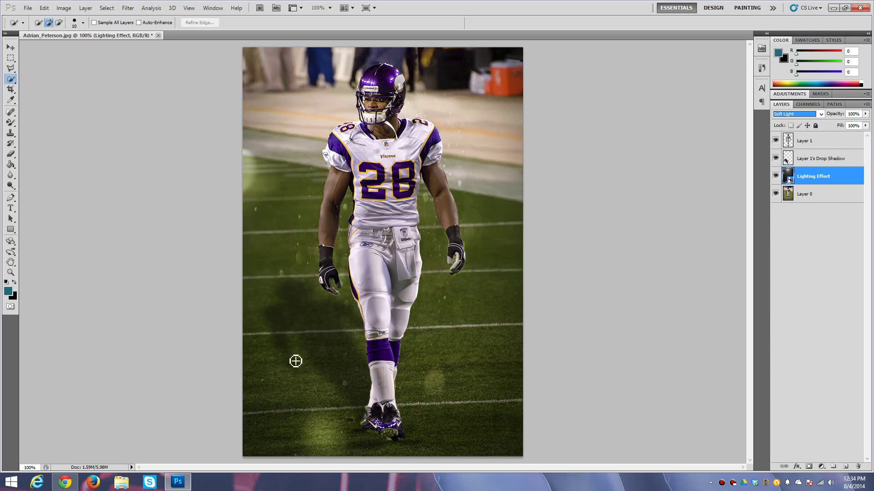